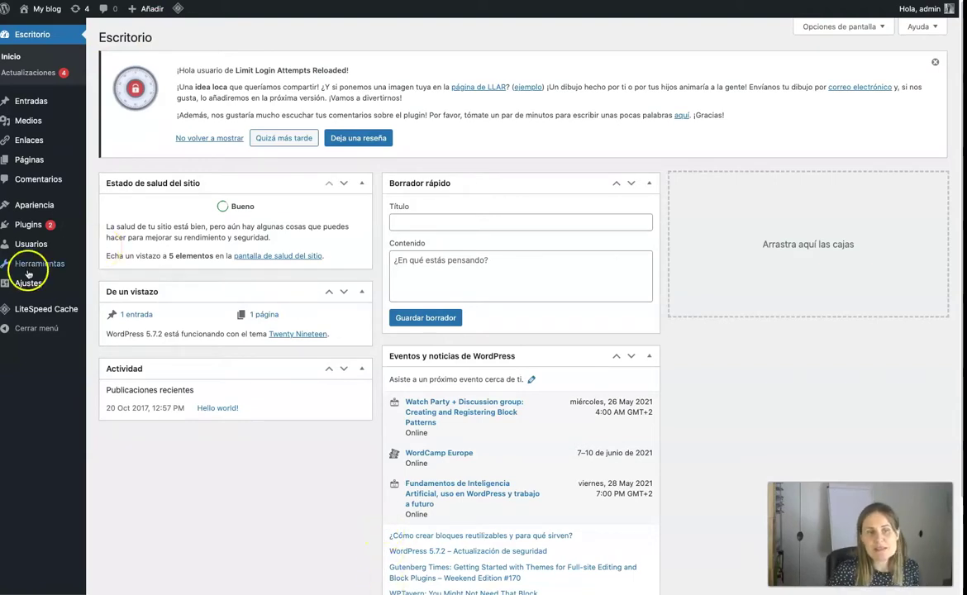
- Open the general settings and review the site title, URLs, language, time zone, and date and time formats
mouse_move(27, 290)
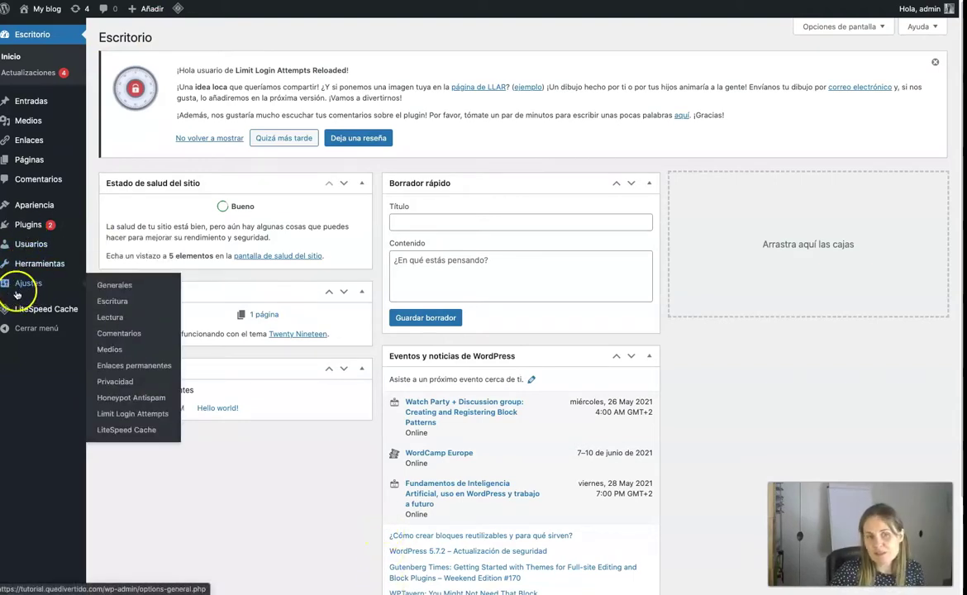
click(124, 286)
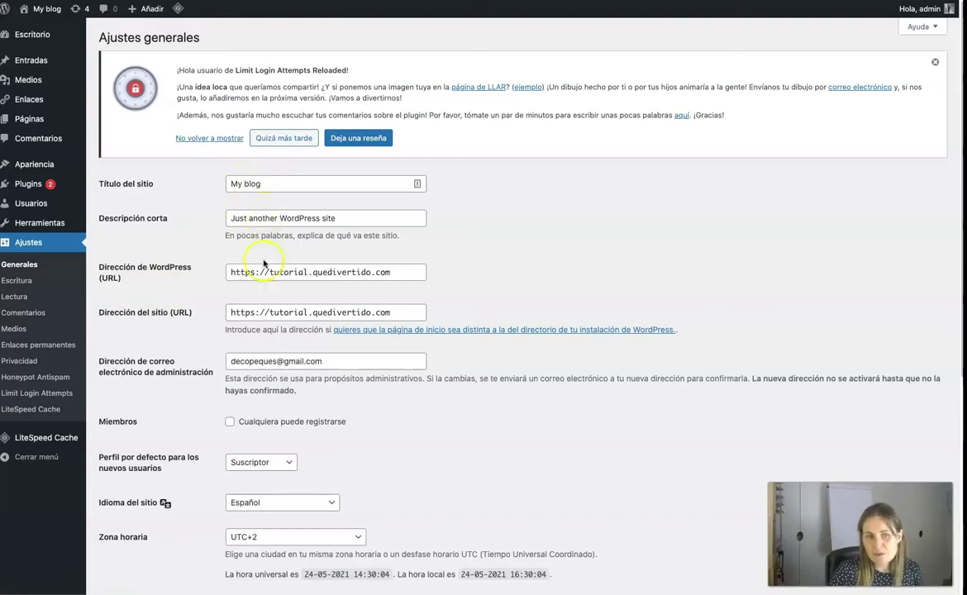
scroll(247, 307, down, 5)
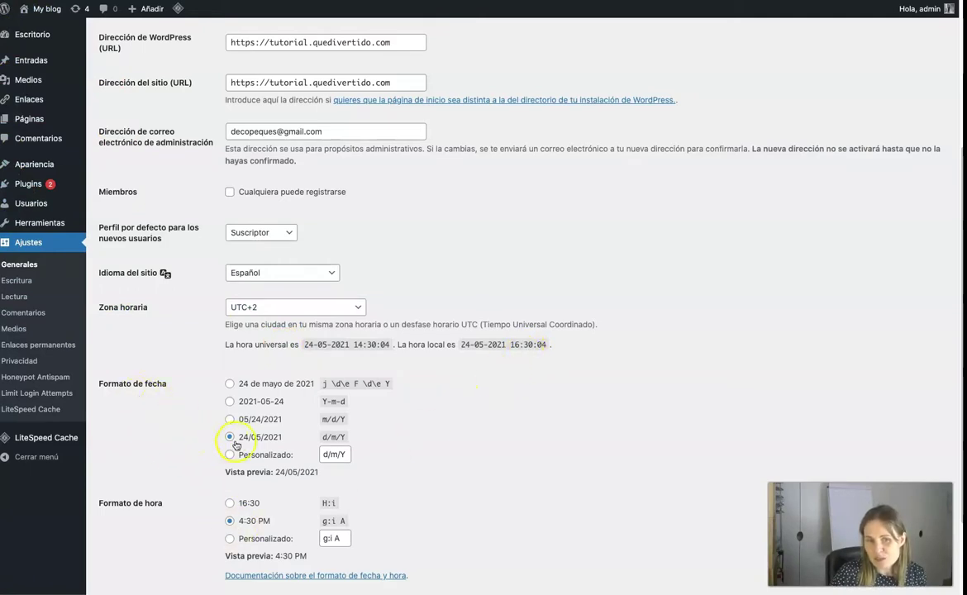
scroll(271, 446, down, 1)
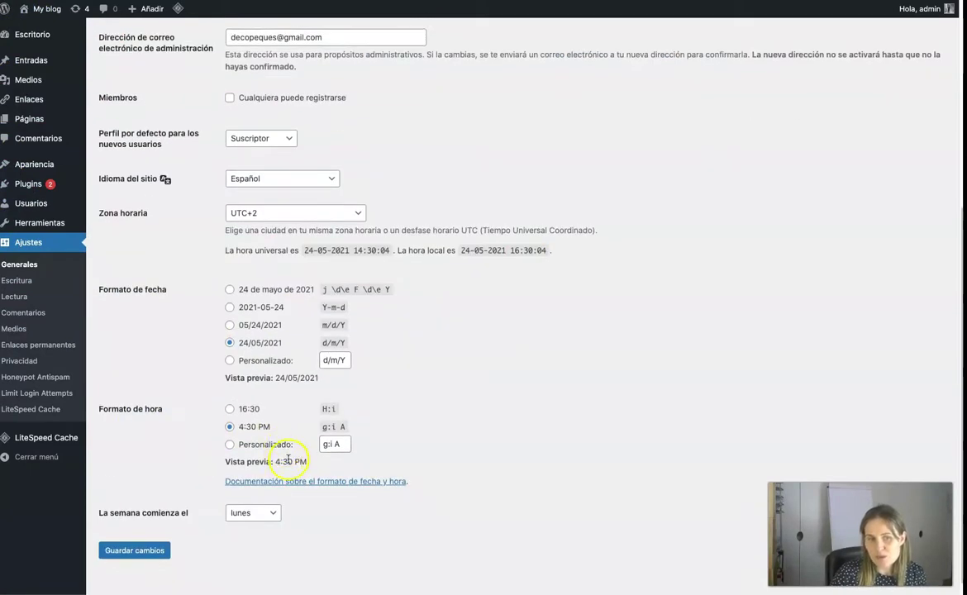
scroll(273, 467, down, 1)
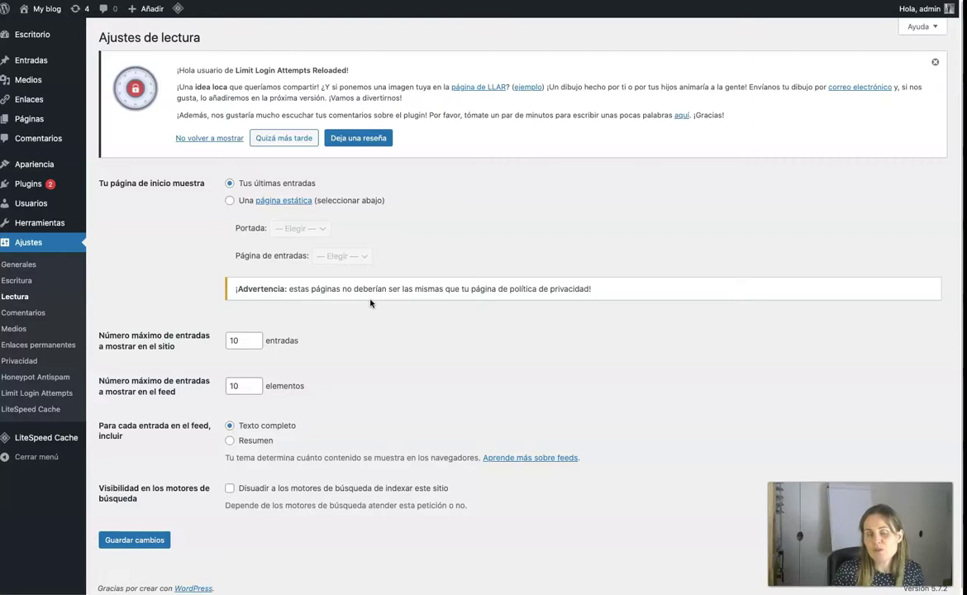
- In the reading settings, set feed entries to Resumen, discourage search engines from indexing the site, and save the changes
scroll(371, 314, down, 1)
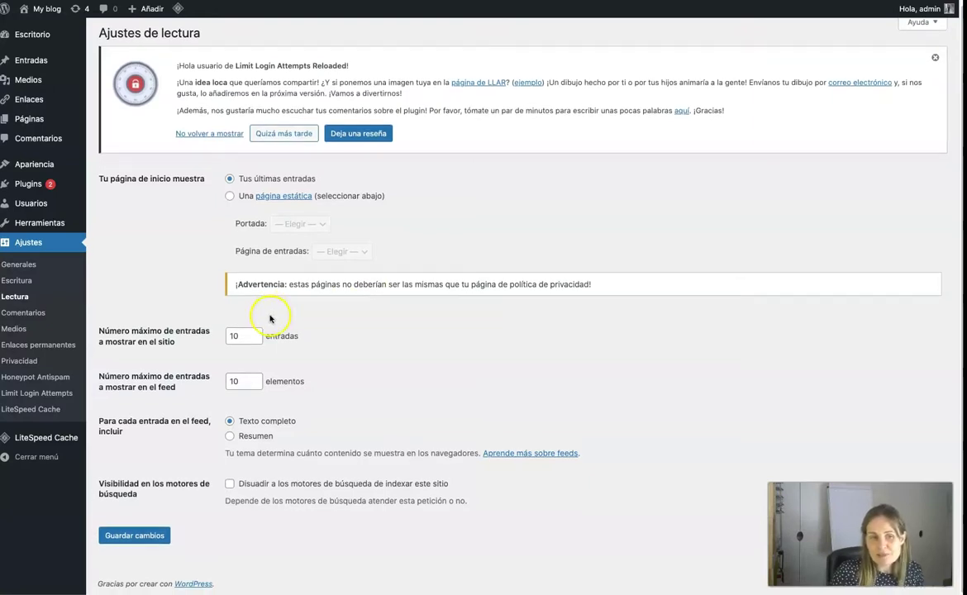
click(230, 437)
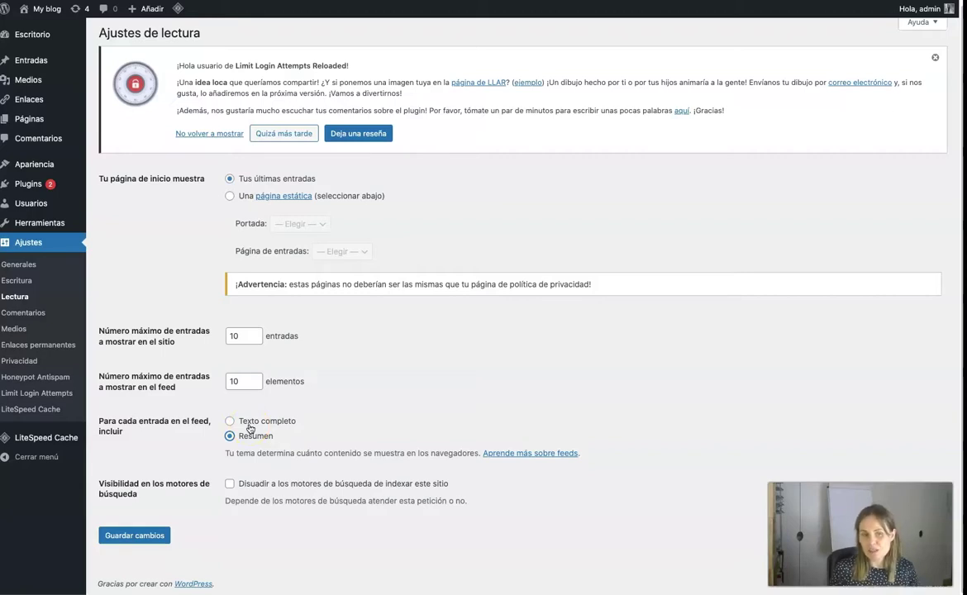
click(230, 487)
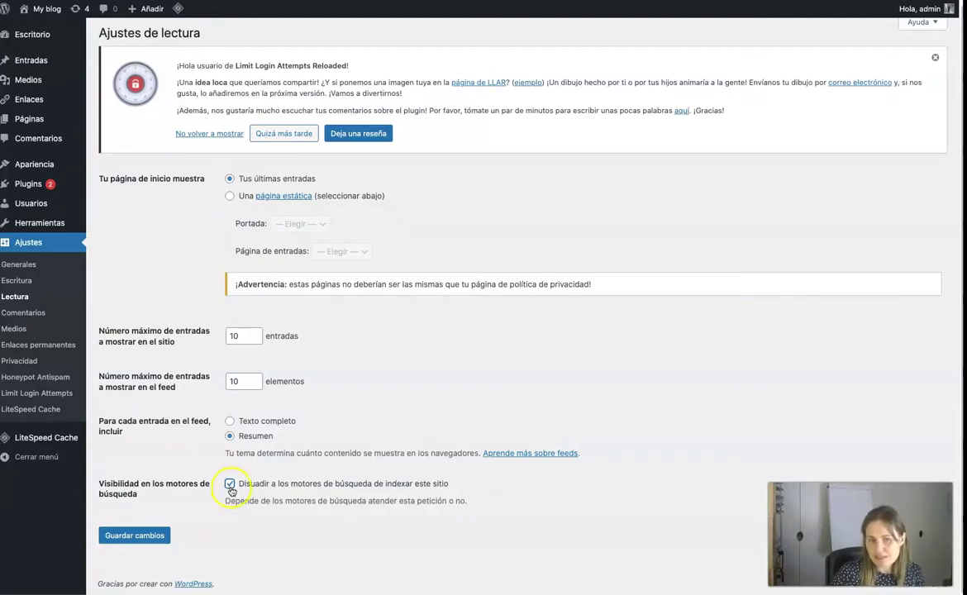
click(231, 486)
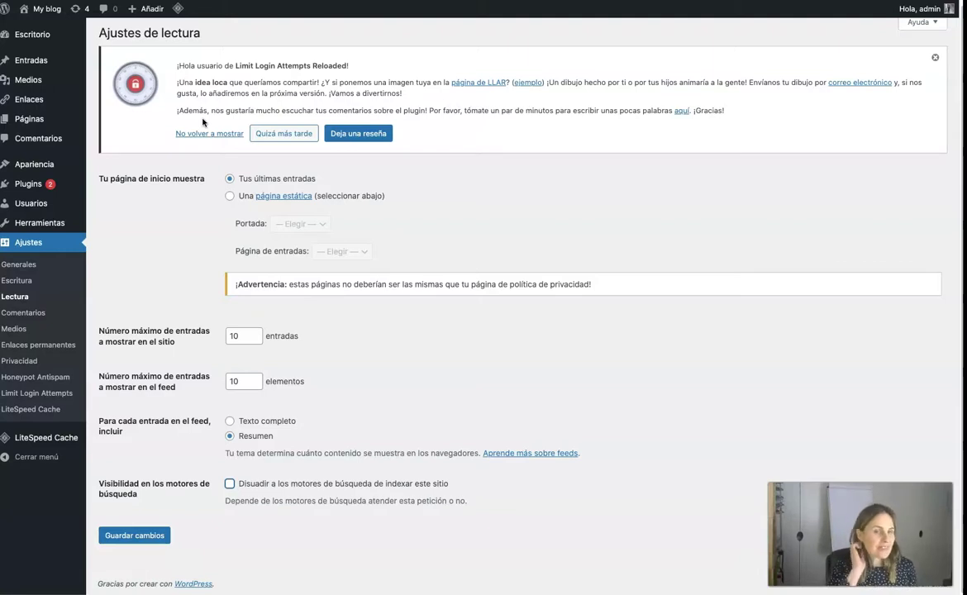
click(228, 485)
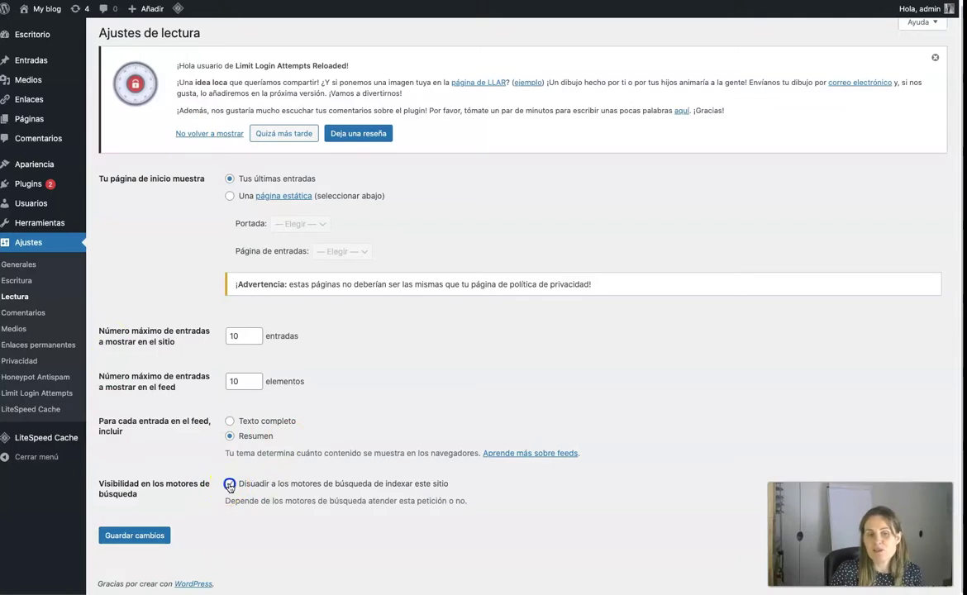
click(228, 486)
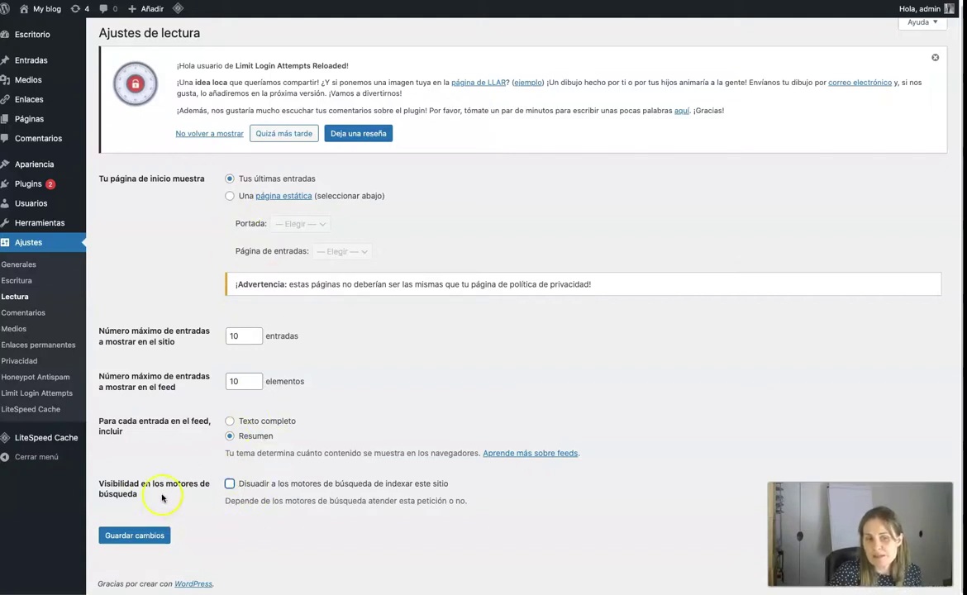
click(229, 483)
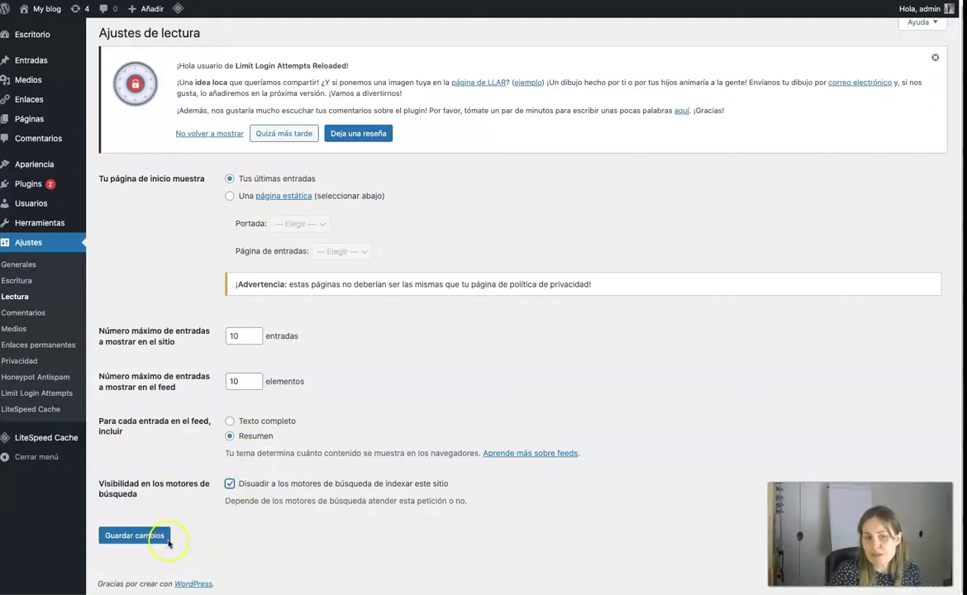
click(134, 537)
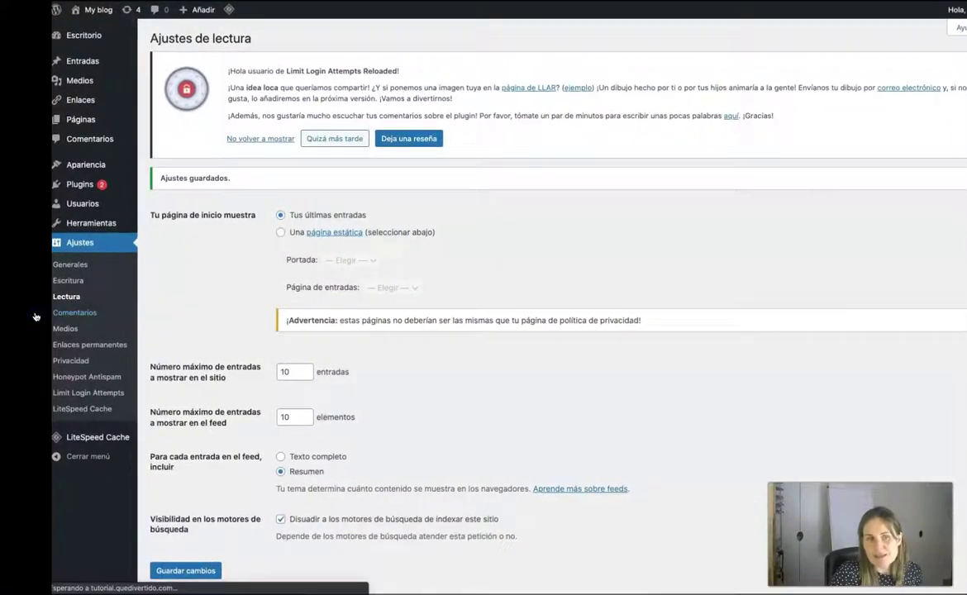
- Visit the comment settings, and select Nombre de la entrada as the URL structure in the permalink settings
click(233, 312)
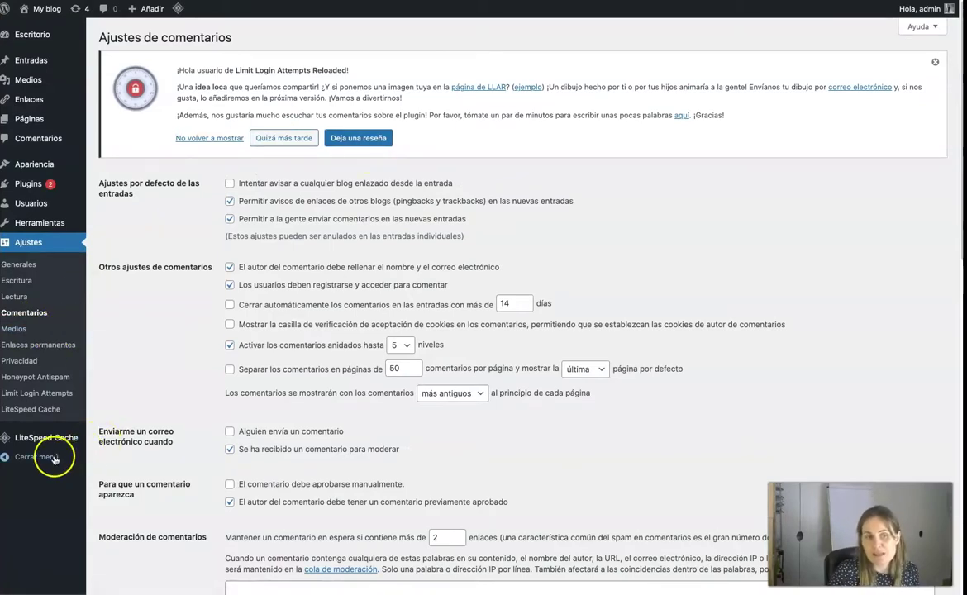
click(26, 349)
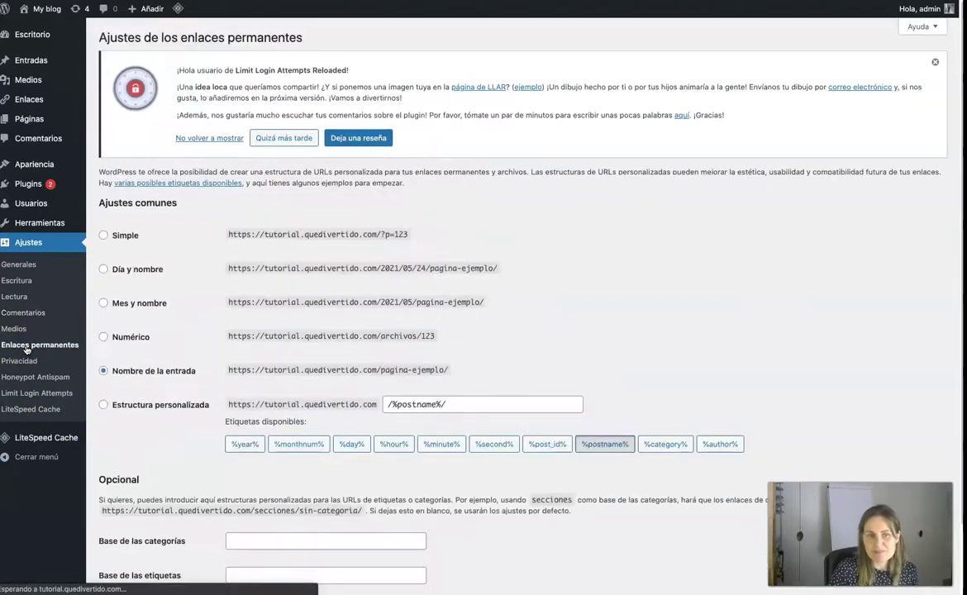
click(100, 371)
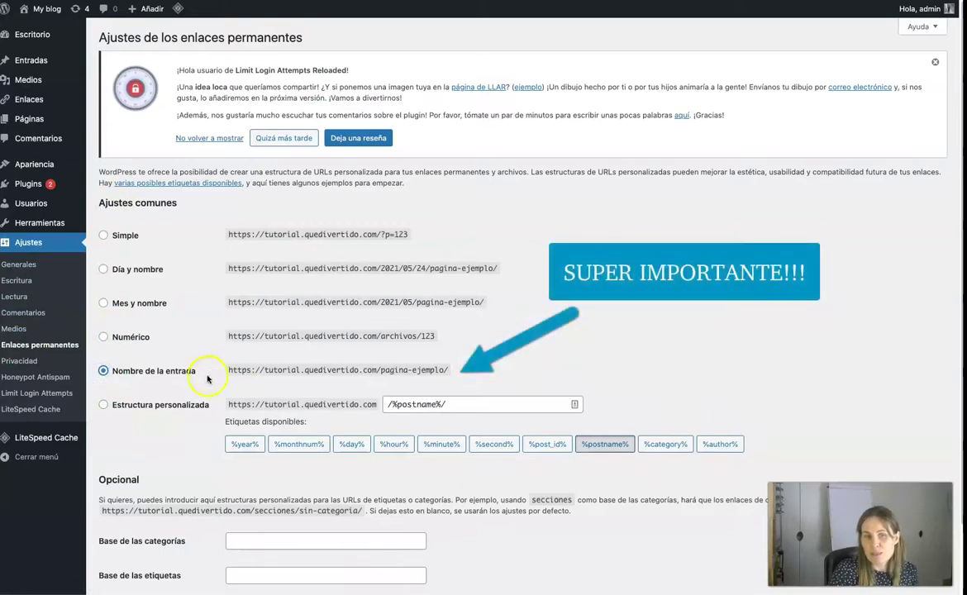
drag(229, 369, 458, 373)
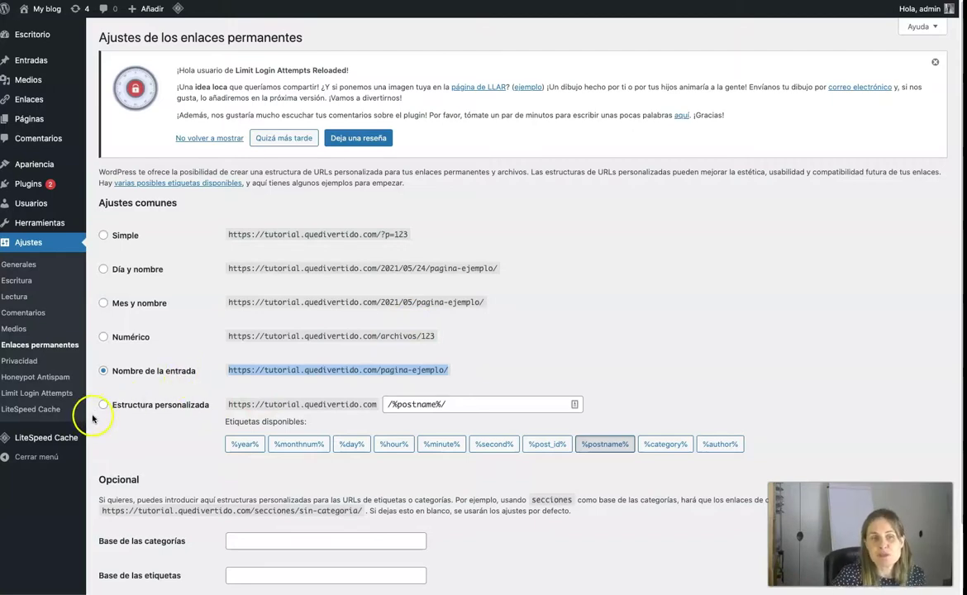
- Deactivate the Limit Login Attempts Reloaded and LiteSpeed Cache plugins in the list of installed plugins
mouse_move(66, 110)
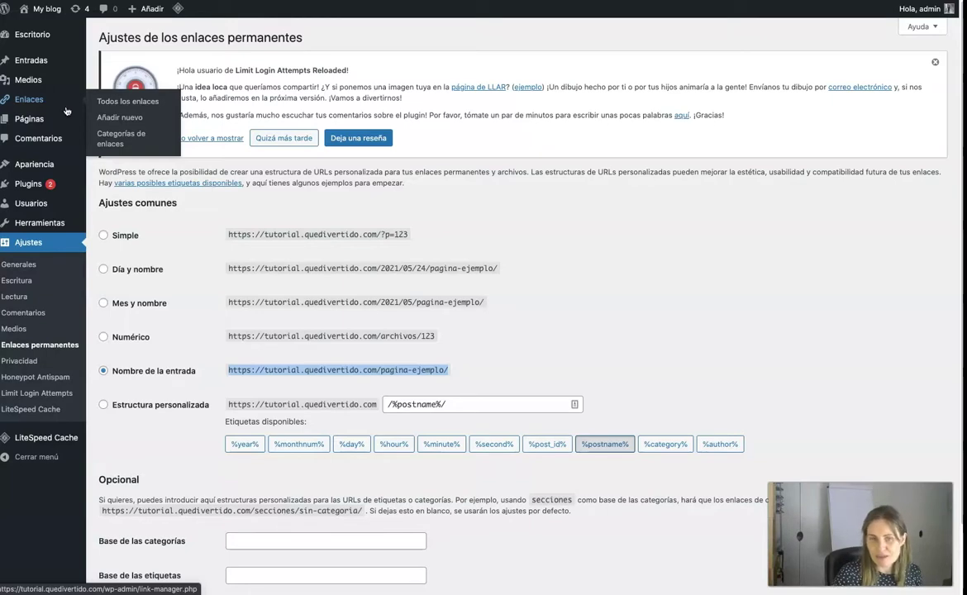
mouse_move(41, 182)
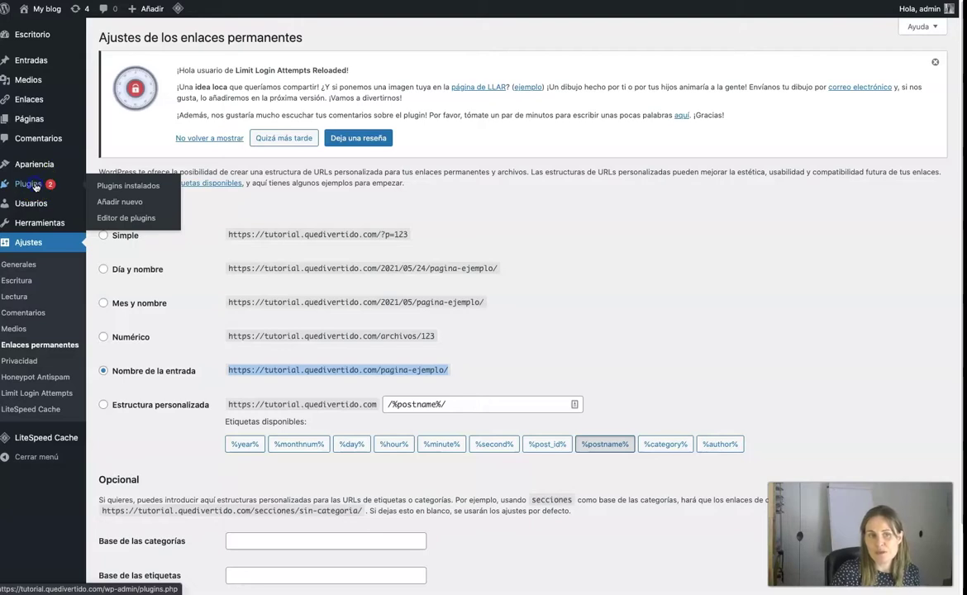
click(35, 186)
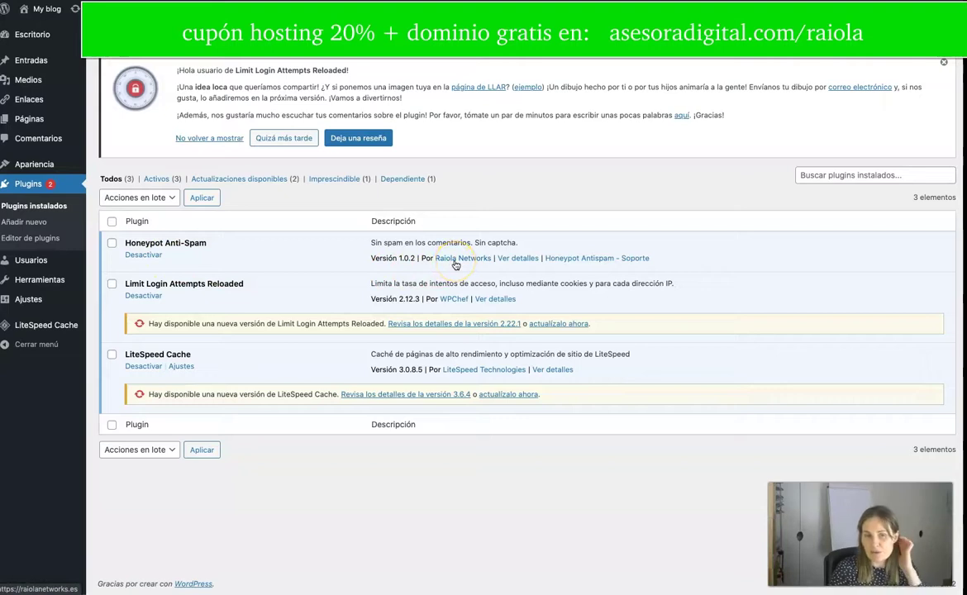
click(450, 263)
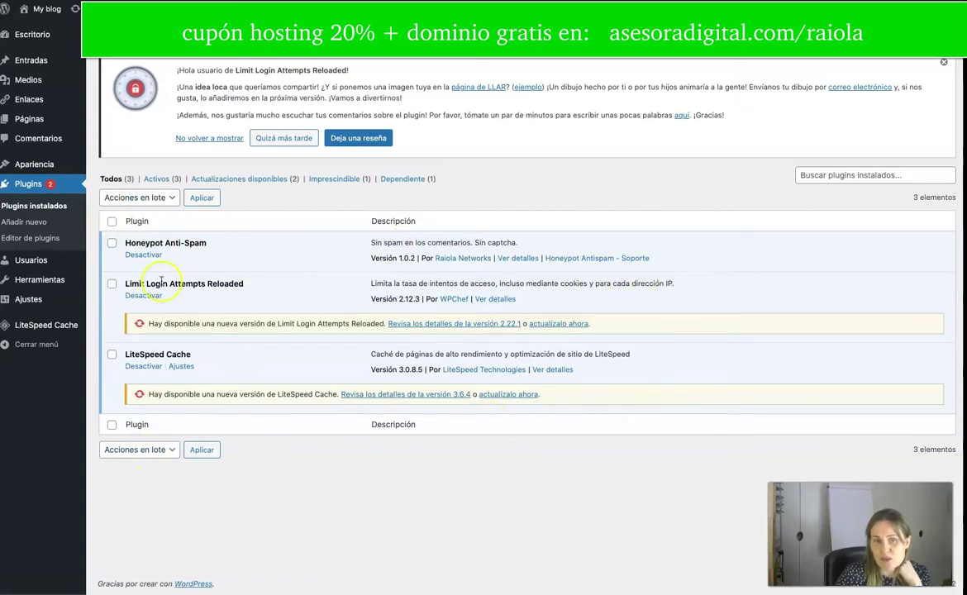
click(111, 283)
click(112, 355)
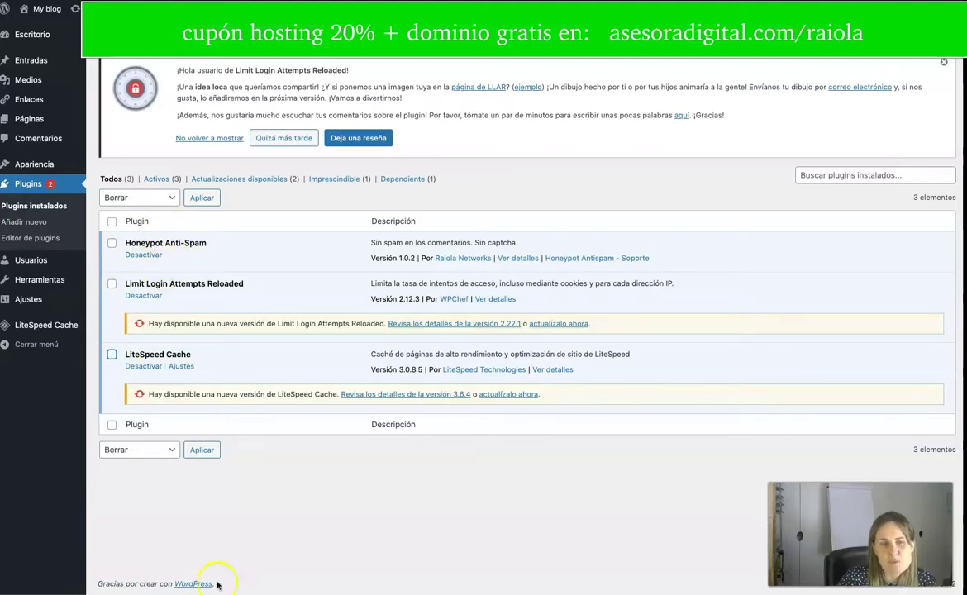
click(138, 296)
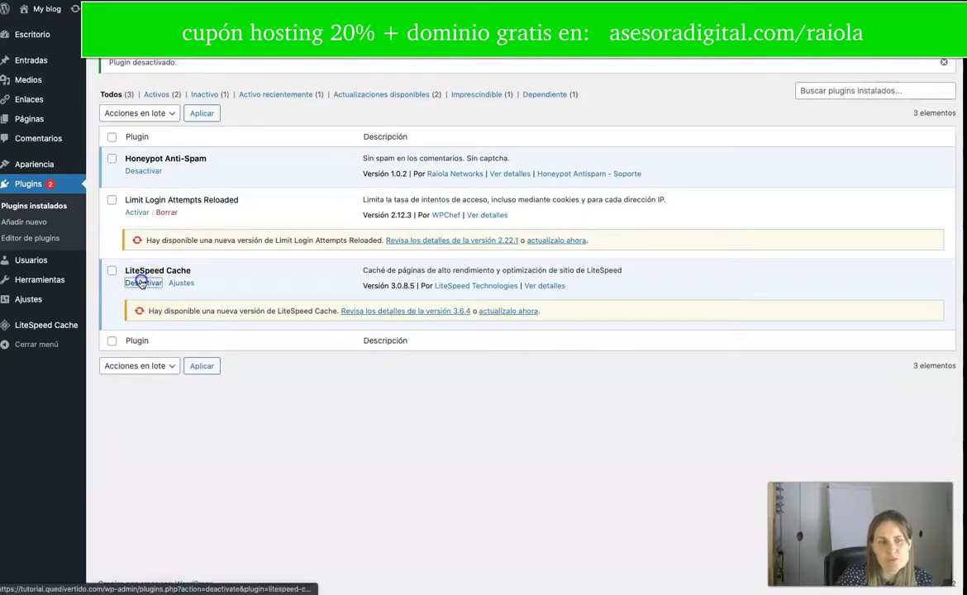
click(141, 283)
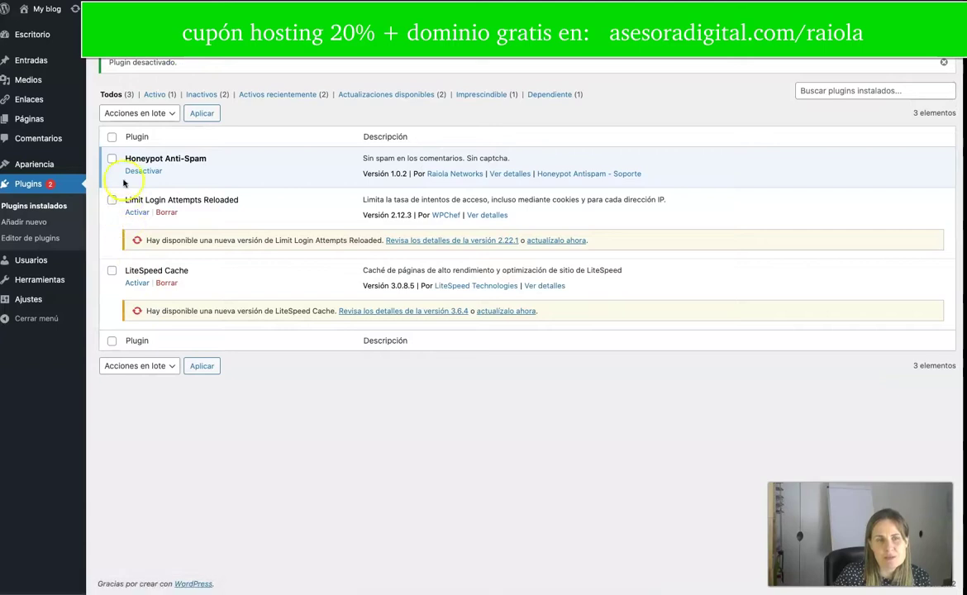
- Delete the Limit Login Attempts Reloaded and LiteSpeed Cache plugins together with the bulk action Borrar, accepting the deletion
click(112, 137)
click(112, 158)
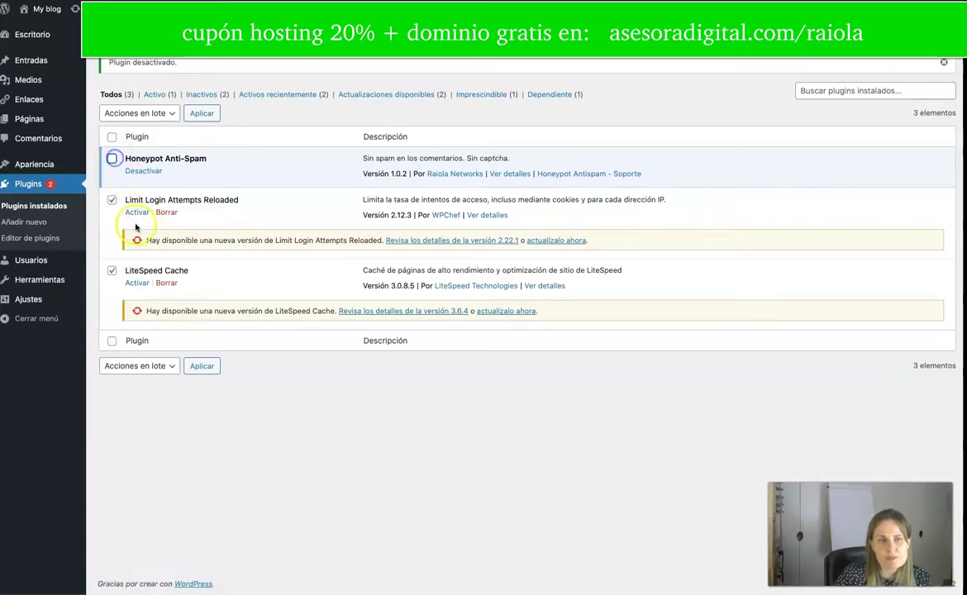
click(124, 113)
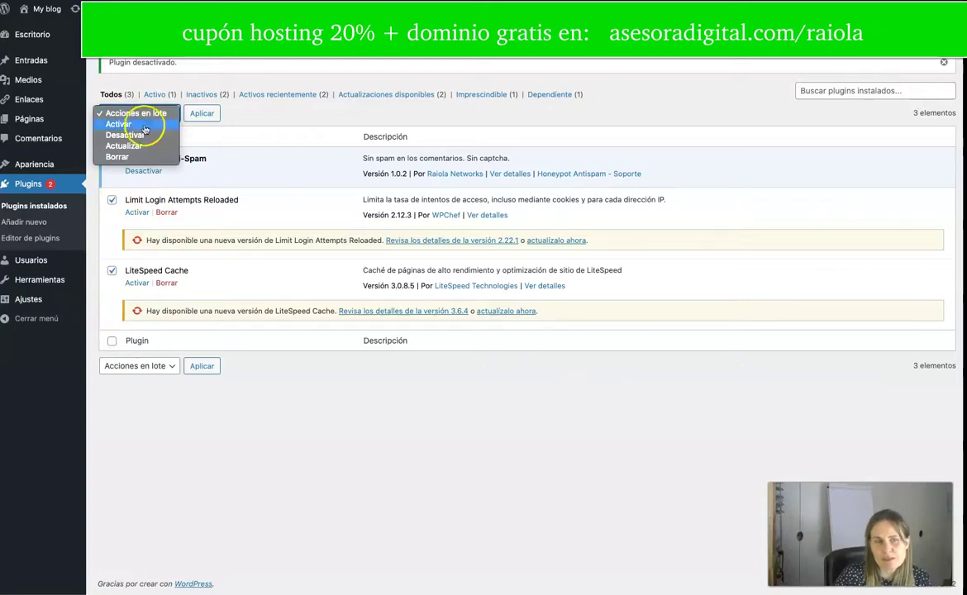
click(117, 156)
click(217, 120)
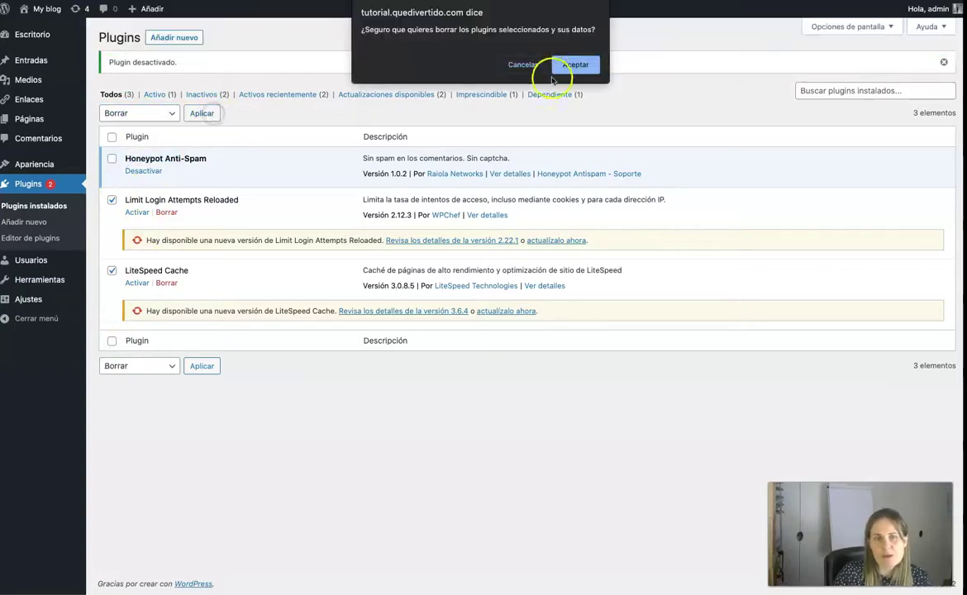
click(571, 63)
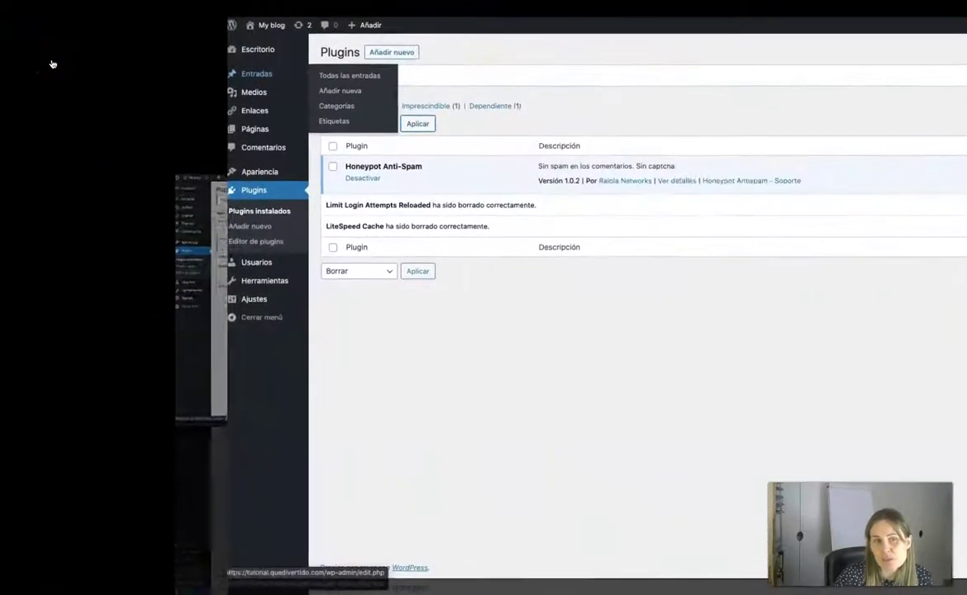
- Move the "Hello world!" sample post to the trash from the list of all posts
click(526, 110)
mouse_move(130, 138)
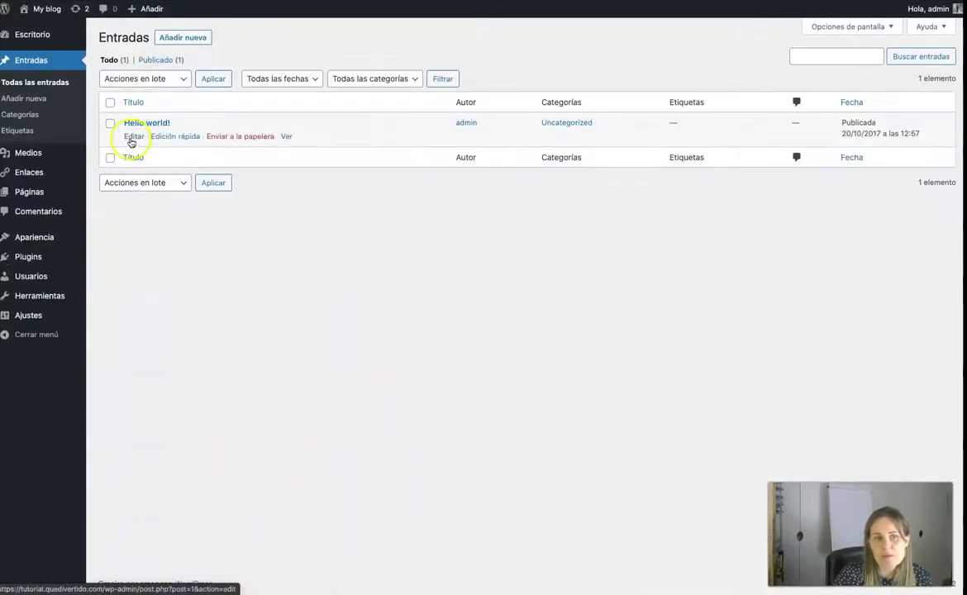
click(256, 138)
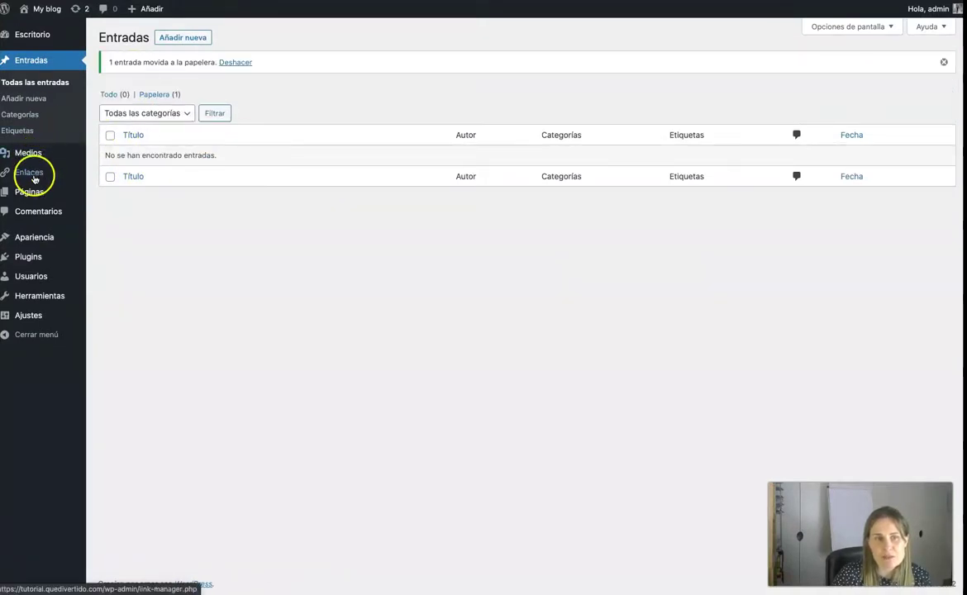
- Move the "About" sample page to the trash from the list of all pages
mouse_move(57, 191)
click(124, 195)
mouse_move(124, 131)
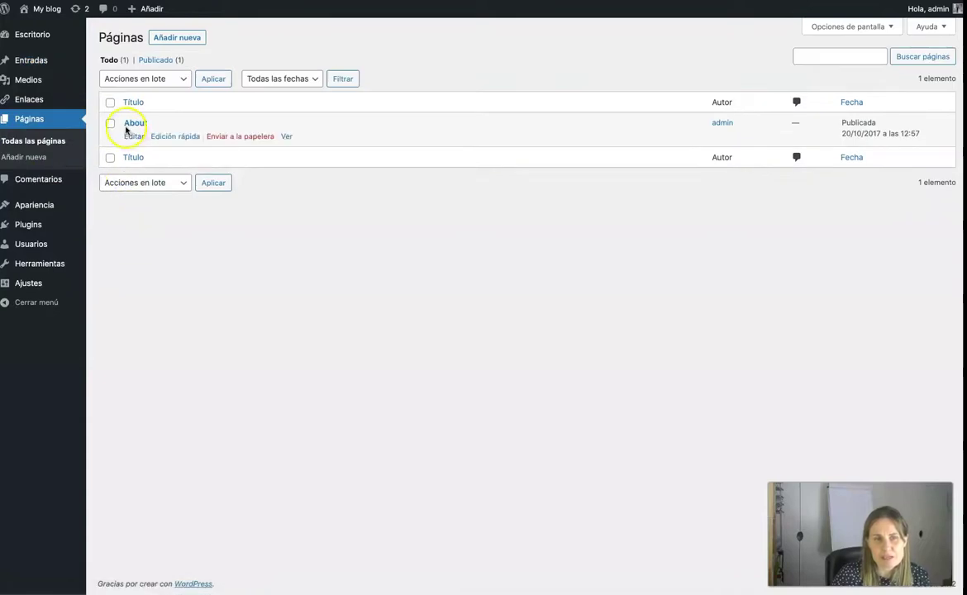
click(256, 137)
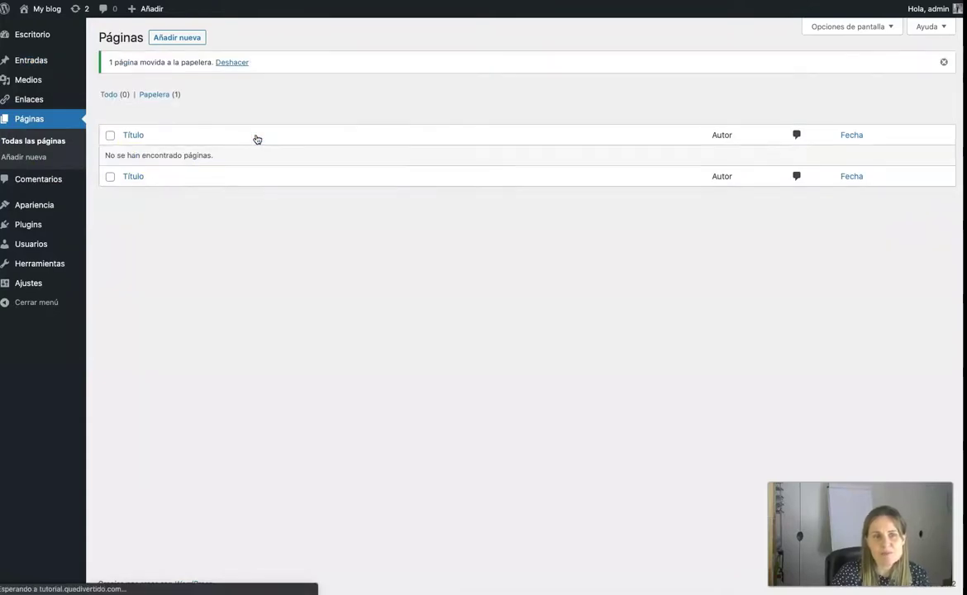
- Search the directory of new plugins for the keyword "coming"
click(41, 181)
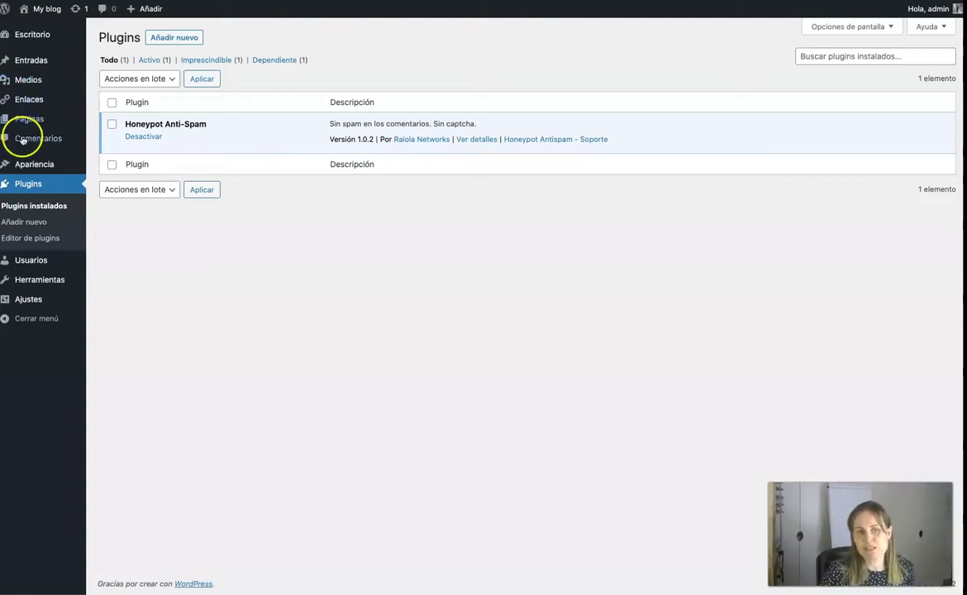
click(23, 223)
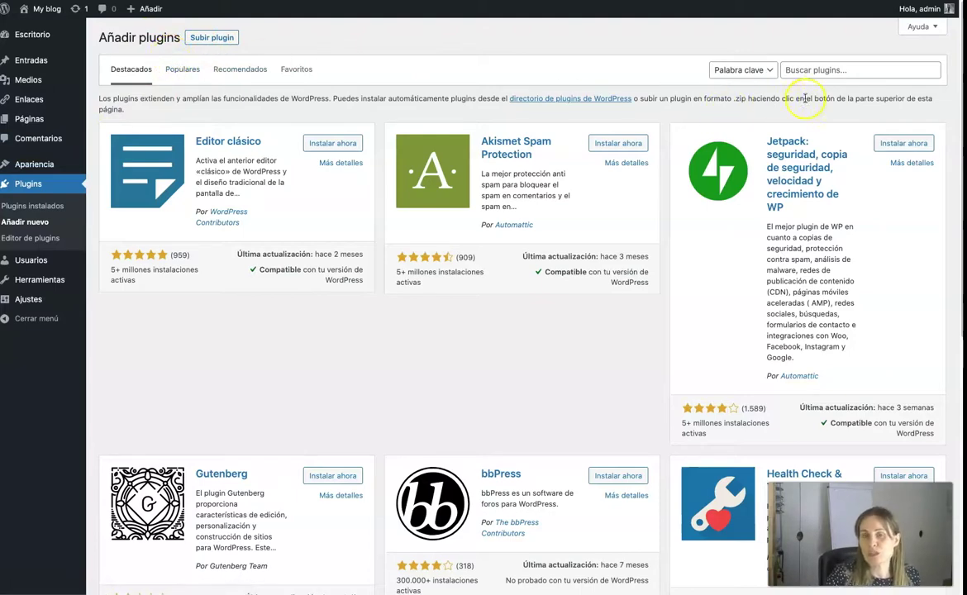
click(828, 70)
key(ctrl+Up)
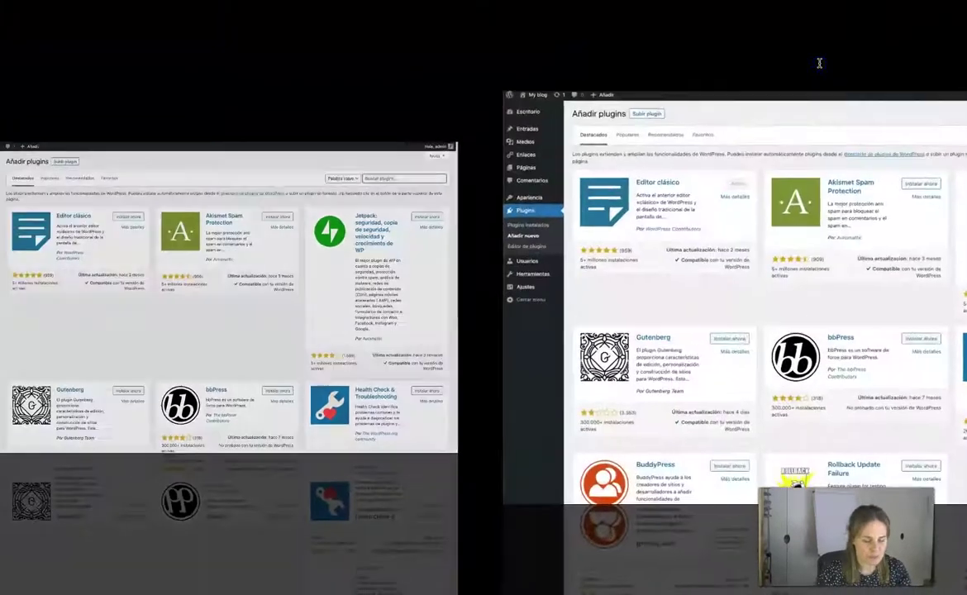
text(coming)
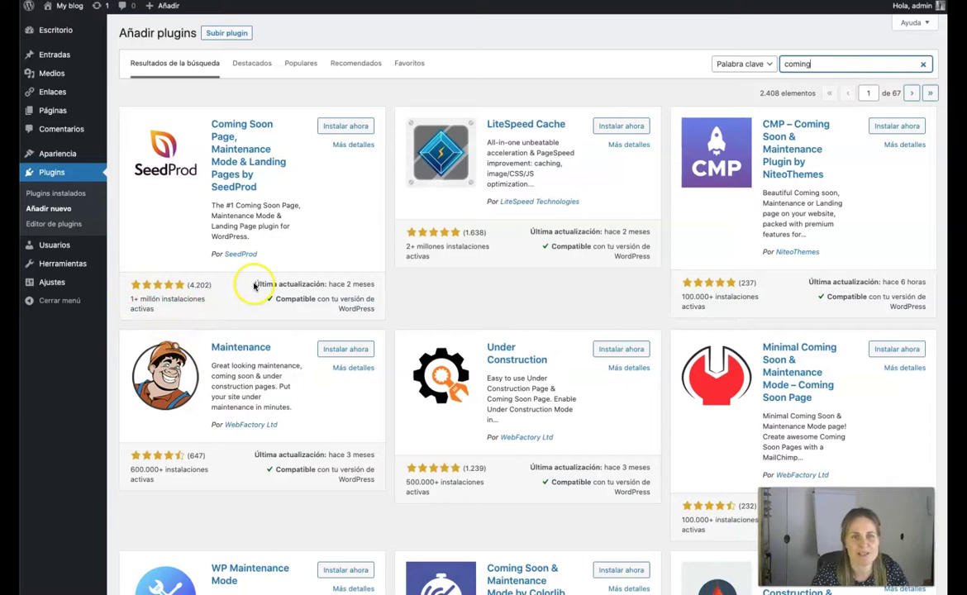
- Install and activate the Coming Soon Page, Maintenance Mode & Landing Pages plugin by SeedProd
click(144, 307)
mouse_move(143, 307)
mouse_down()
mouse_move(126, 302)
mouse_move(147, 302)
mouse_up()
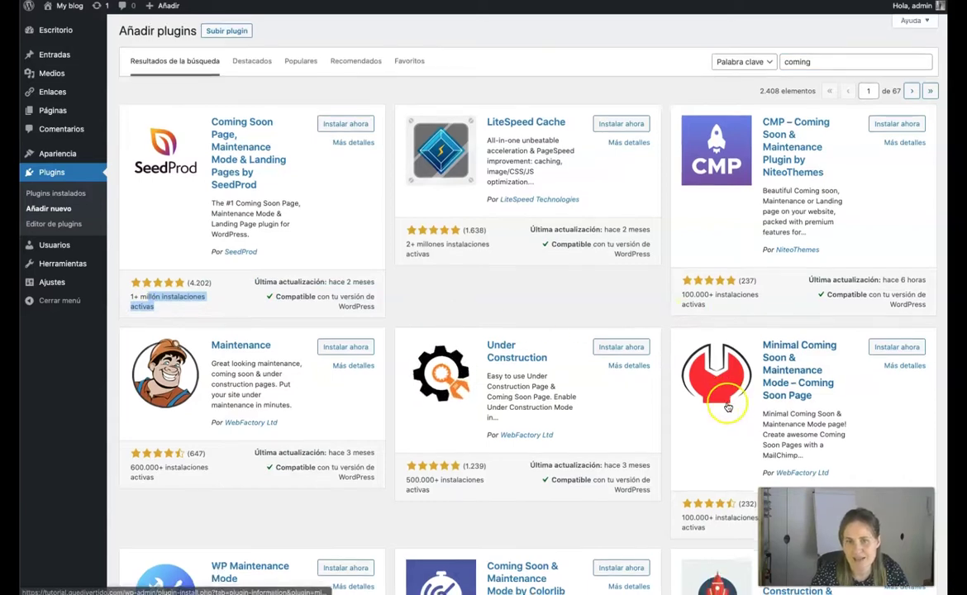
scroll(725, 400, down, 1)
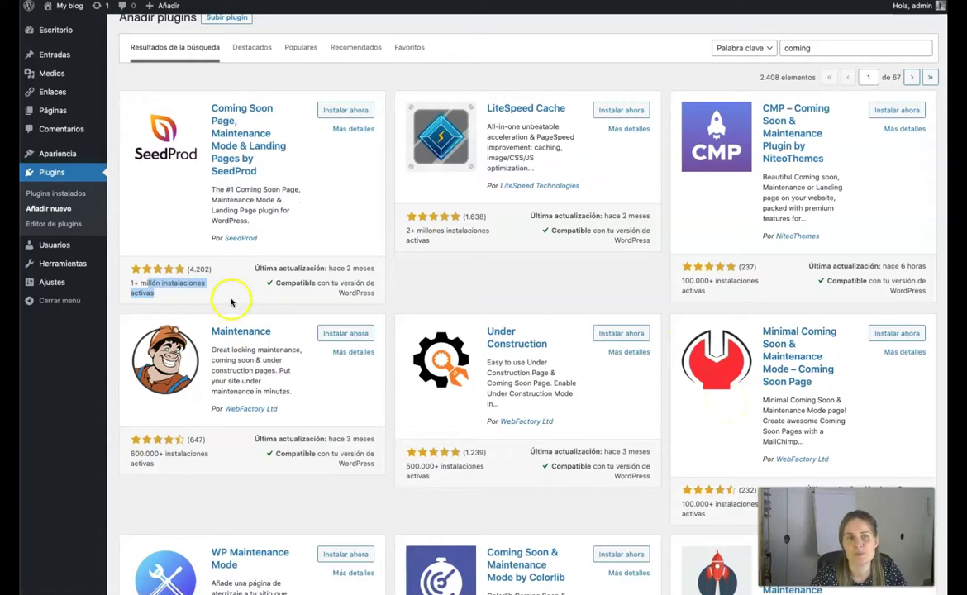
click(337, 113)
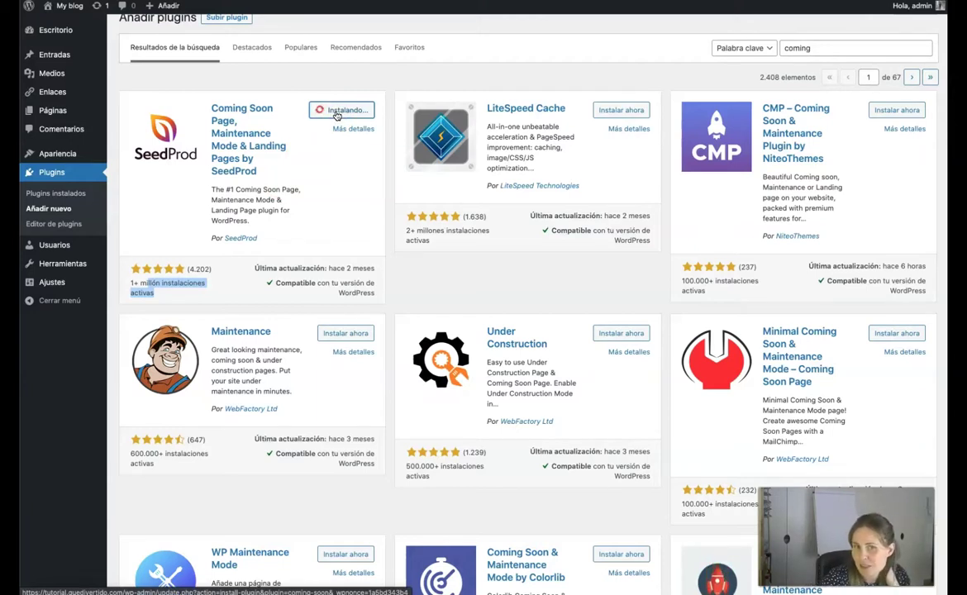
click(350, 112)
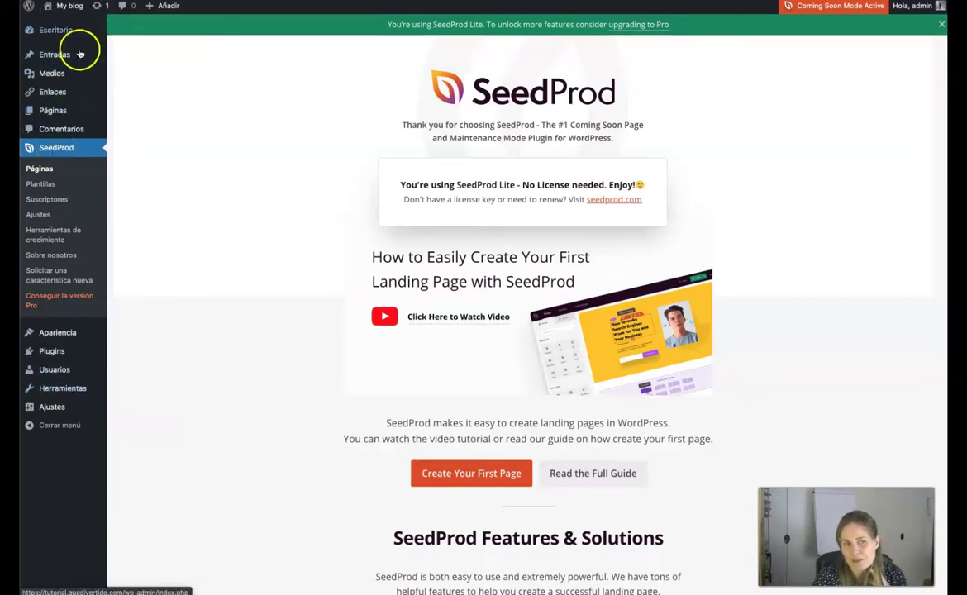
- Open the Coming Soon Mode page from SeedProd's pages for editing
mouse_move(45, 393)
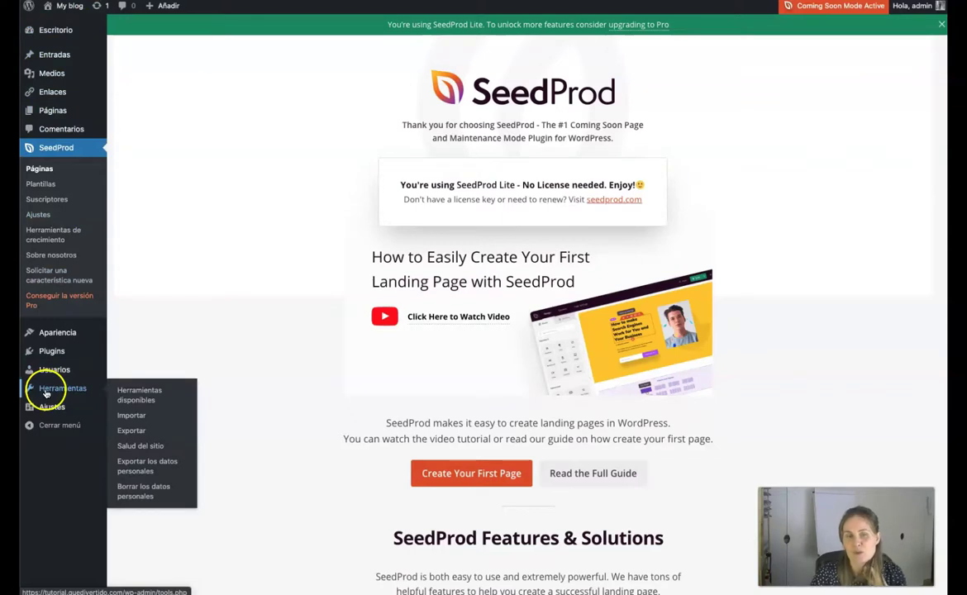
click(37, 169)
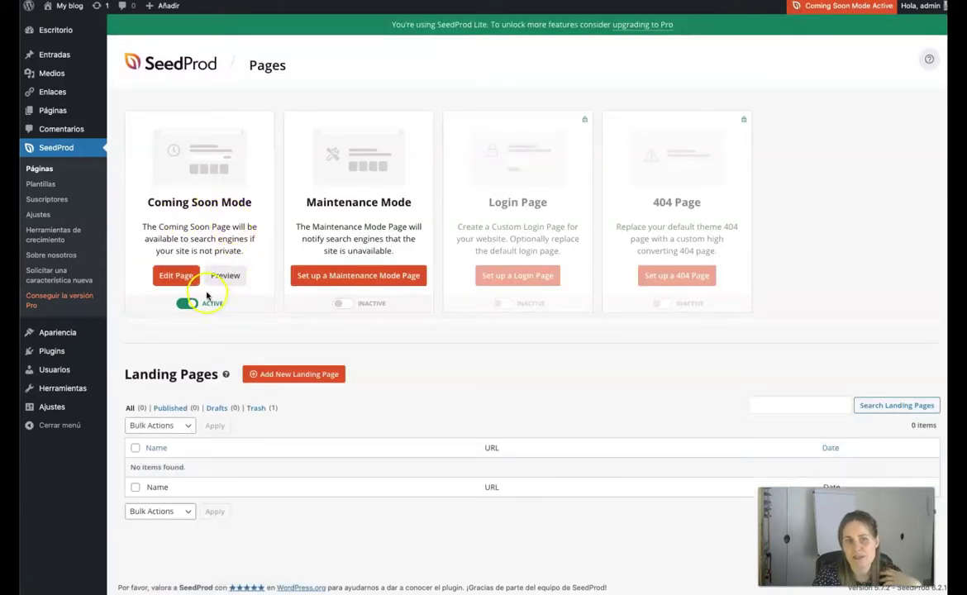
click(172, 274)
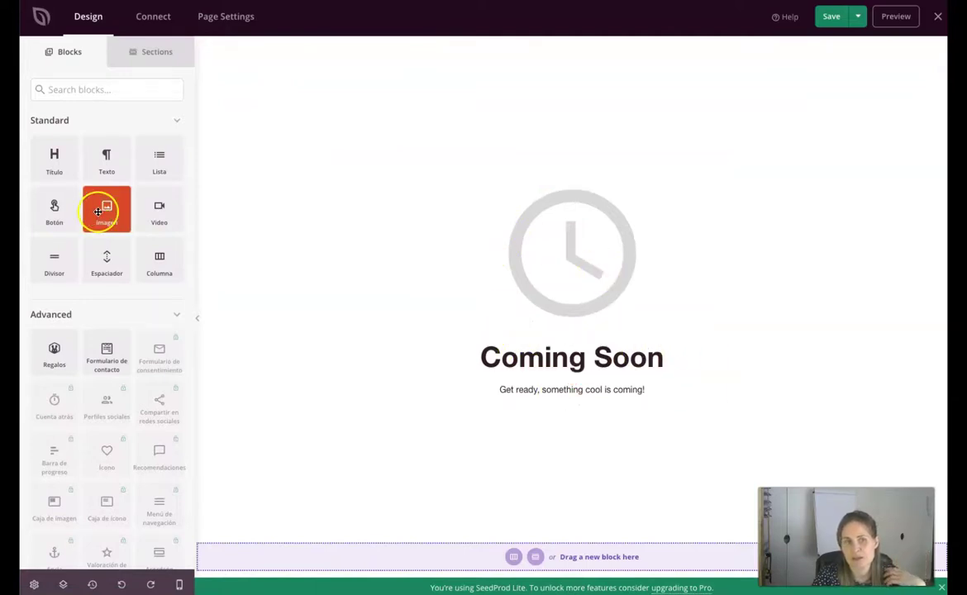
- Replace the "Coming Soon" headline below the clock image with the text "Pronto"
click(507, 361)
click(506, 360)
drag(481, 358, 656, 357)
text(P)
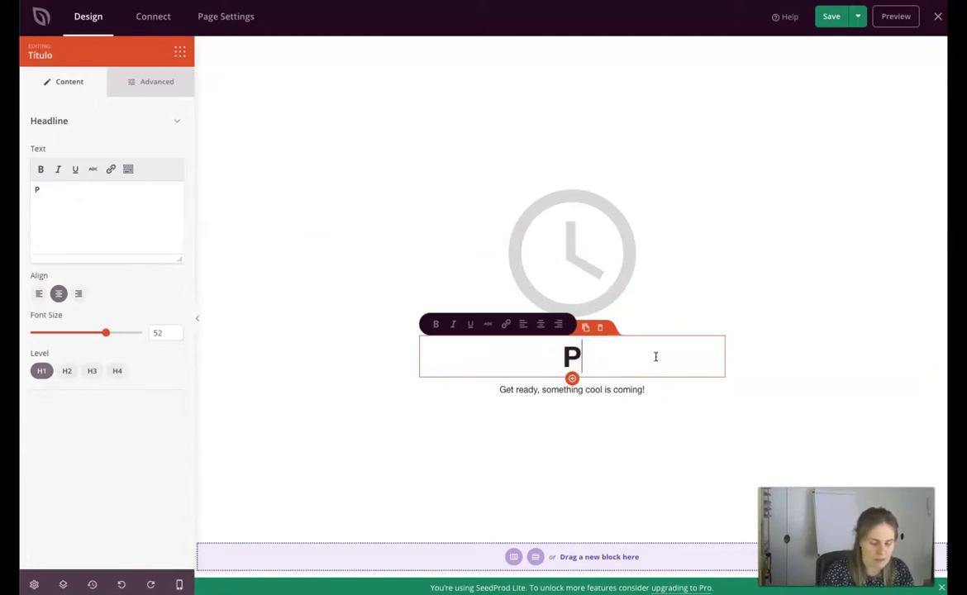
text(ronto)
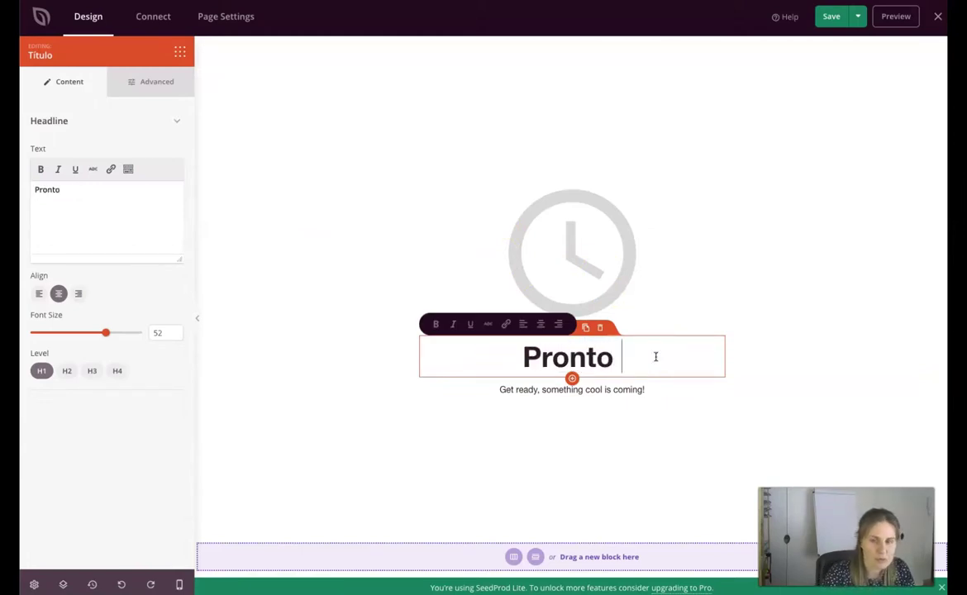